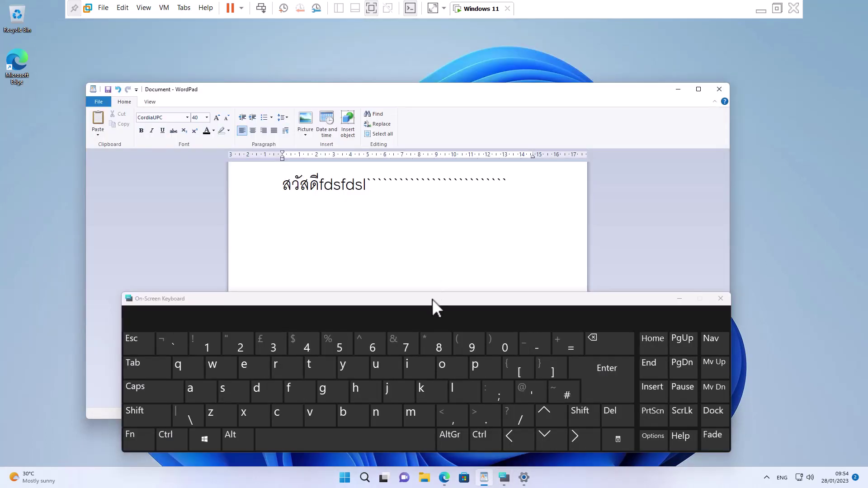
Step: Switch the input language to Thai and enter "ดกหดกหก" after the existing text in the WordPad document
mouse_move(432, 300)
left_mouse_down()
mouse_move(444, 276)
mouse_move(439, 298)
left_mouse_up()
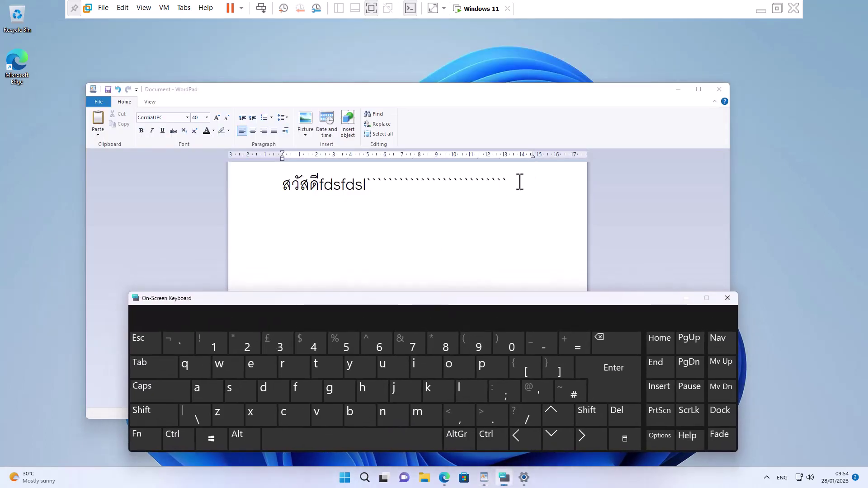
left_click(519, 182)
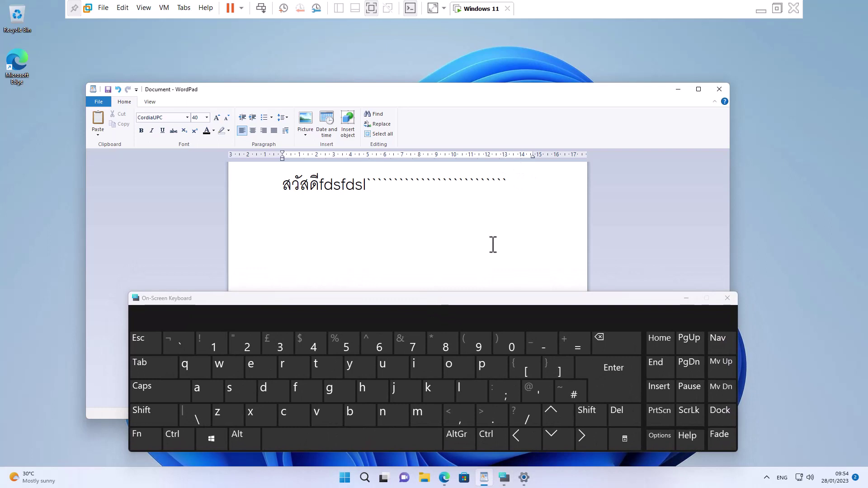
left_click(147, 414)
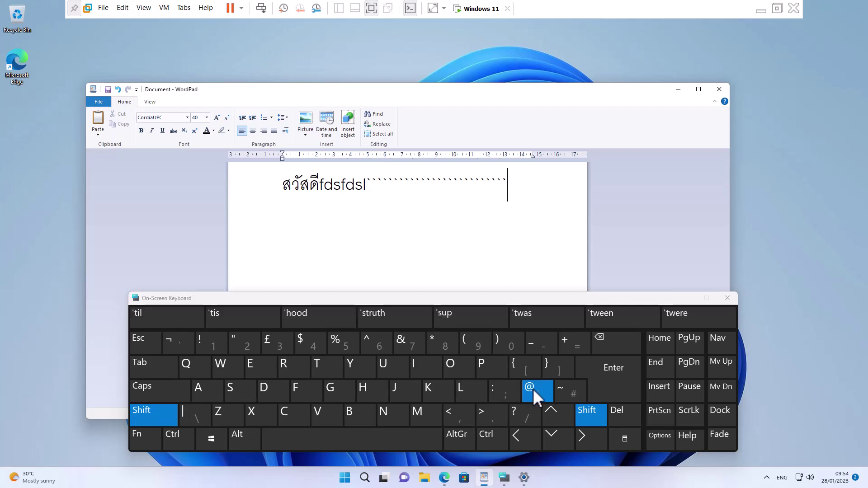
key("alt+shift")
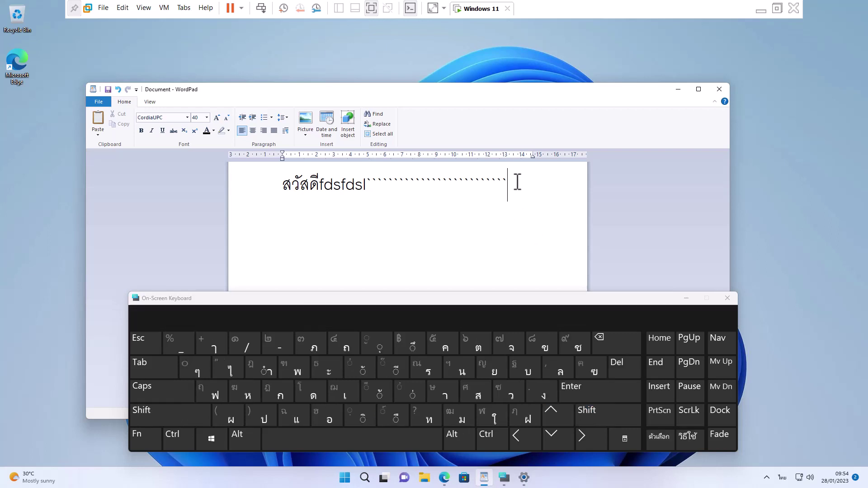
type("ดกหดกหก")
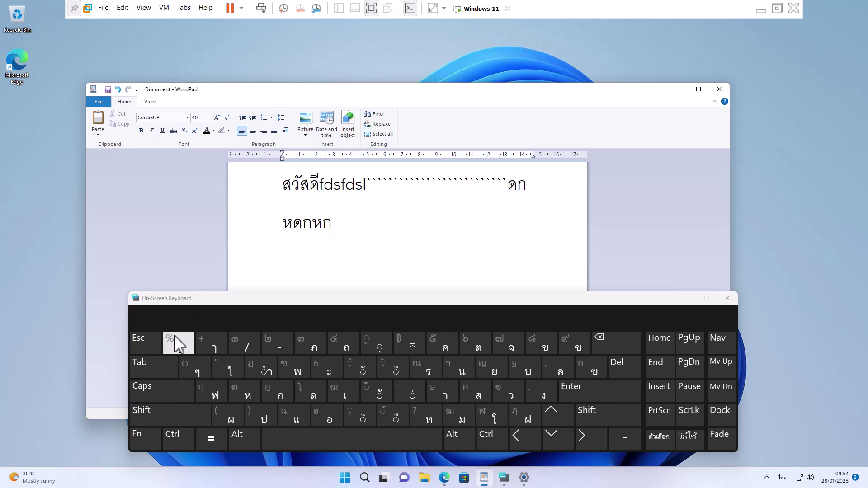
Step: Switch to English input, append "fdsfsfdsfsssd1111`````````" to the document, check the shifted key layout and return to Thai input
key("alt+shift")
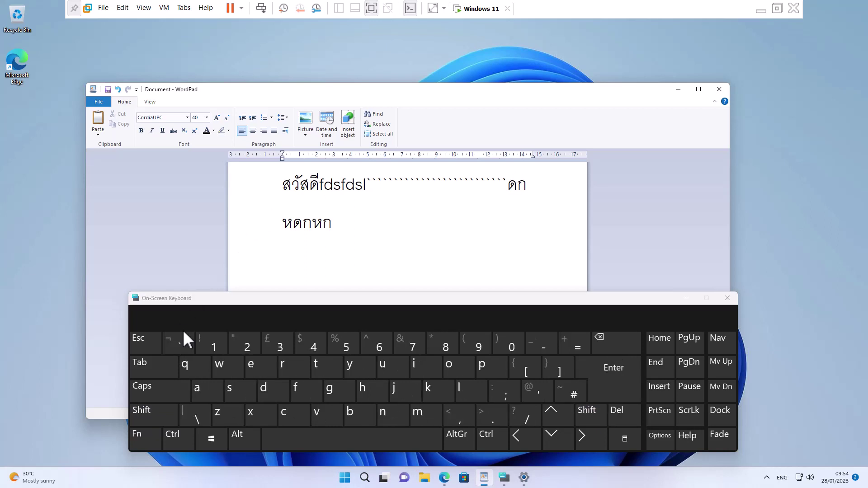
type("fdsfsfdsfsss")
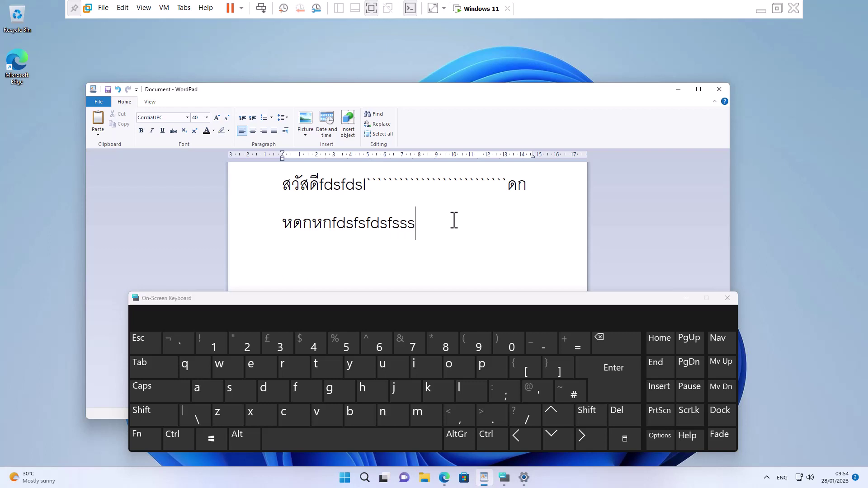
type("d1111````````")
left_click(168, 412)
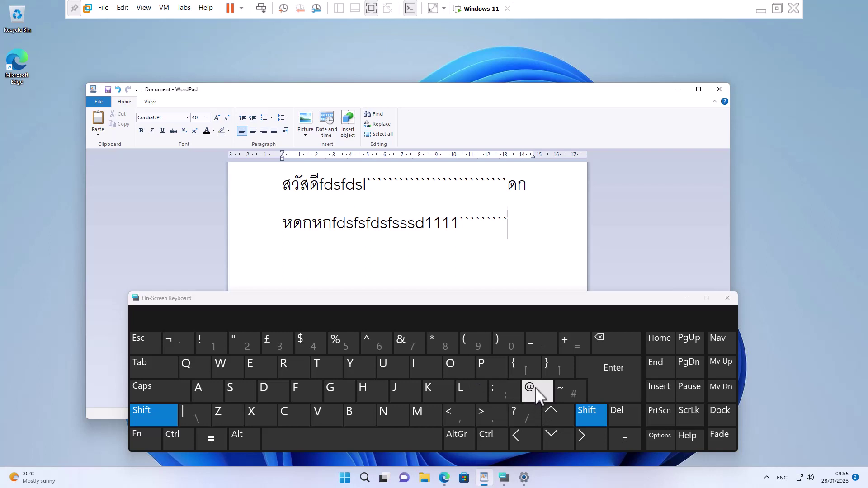
key("alt+shift")
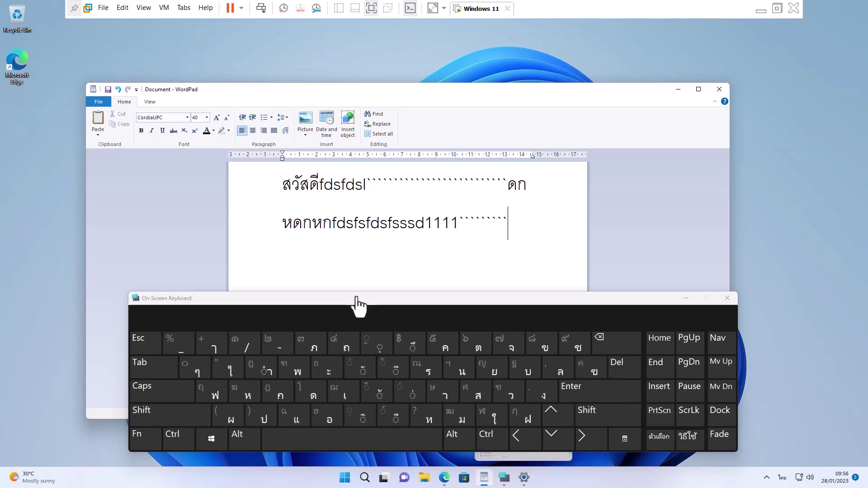
Step: Close the On-Screen Keyboard and open the Language & region page in Windows Settings
left_click(728, 298)
left_click(476, 251)
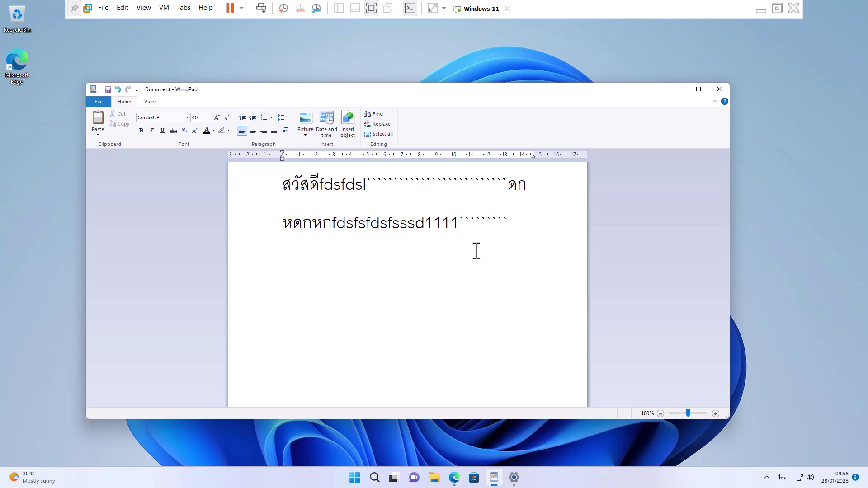
right_click(351, 481)
left_click(337, 383)
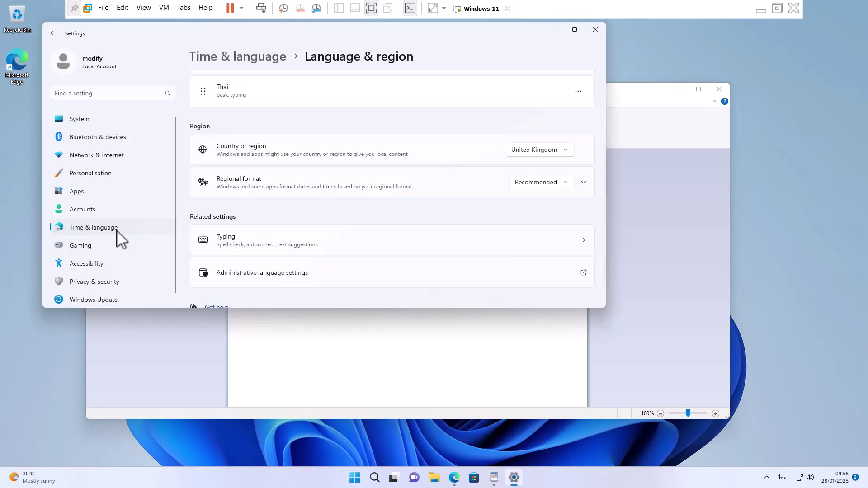
left_click(102, 229)
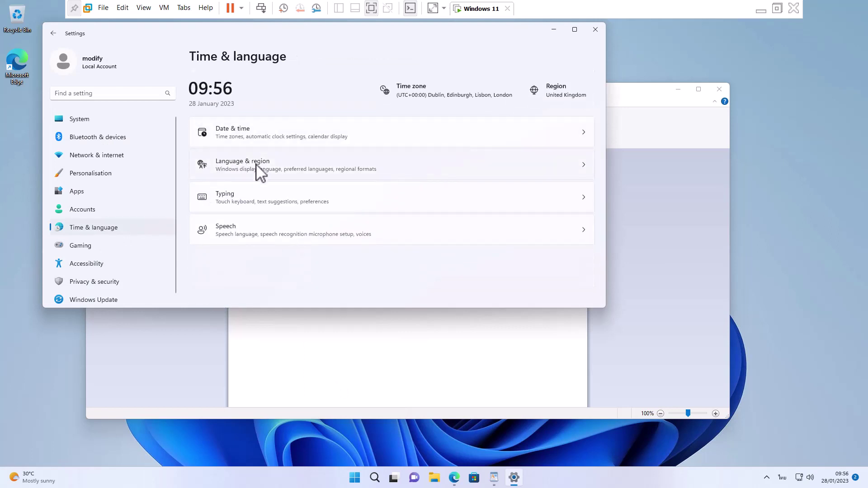
left_click(260, 167)
left_click_drag(468, 38, 499, 42)
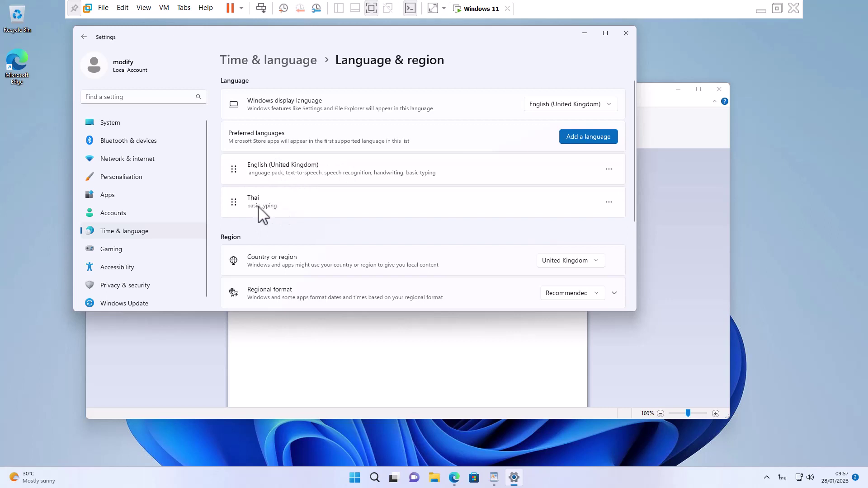
Step: Start adding a preferred language and choose English (United States) as the language to install
left_click(582, 138)
scroll(335, 178, "down", 3)
scroll(335, 178, "down", 15)
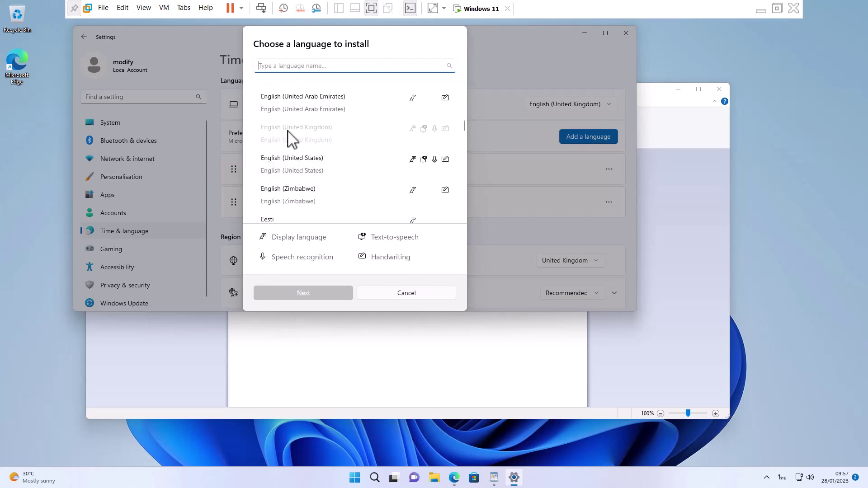
left_click(292, 172)
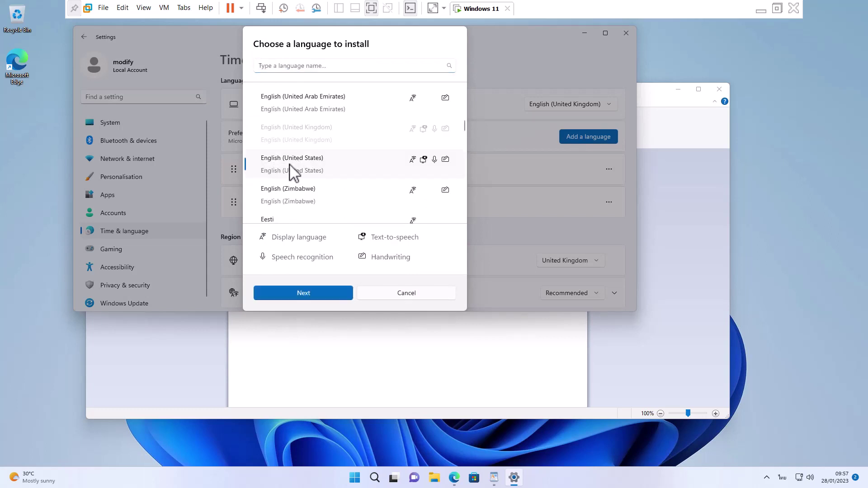
left_click(288, 294)
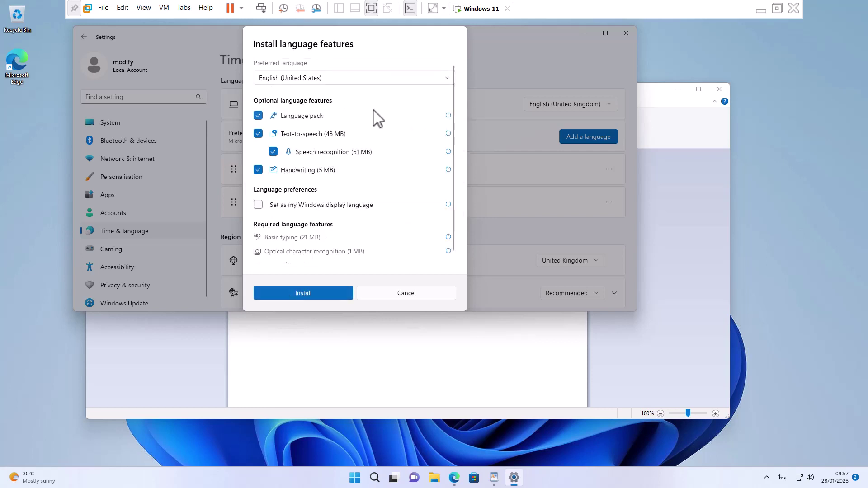
Step: Keep all optional language features, set English (United States) as the Windows display language and start the installation
left_click(262, 114)
left_click(259, 206)
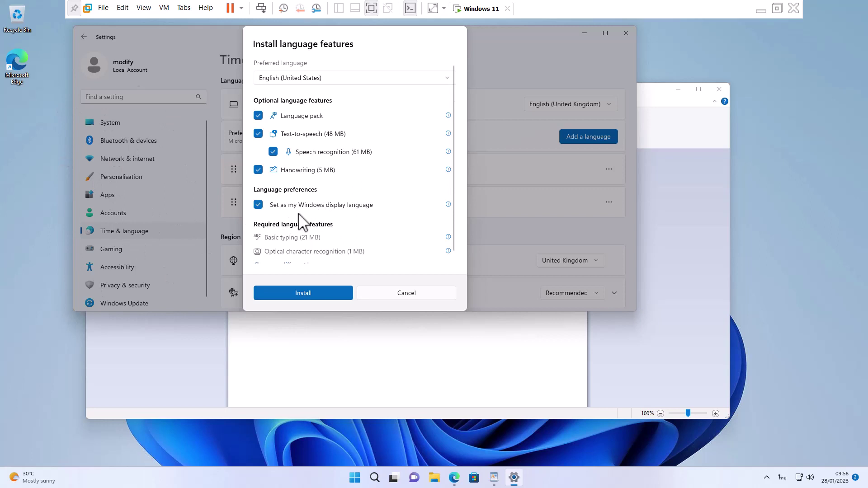
left_click(298, 293)
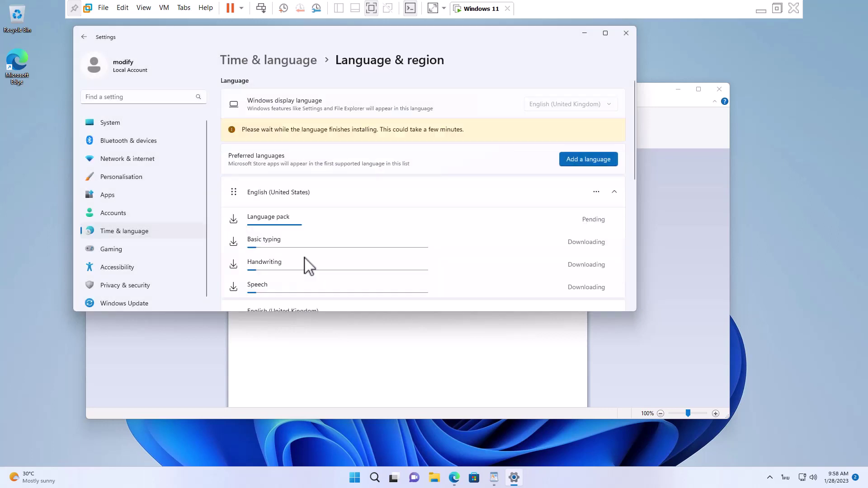
Step: Review the language list and display language, and sign out of Windows despite the unsaved WordPad document to apply the change
scroll(575, 223, "down", 2)
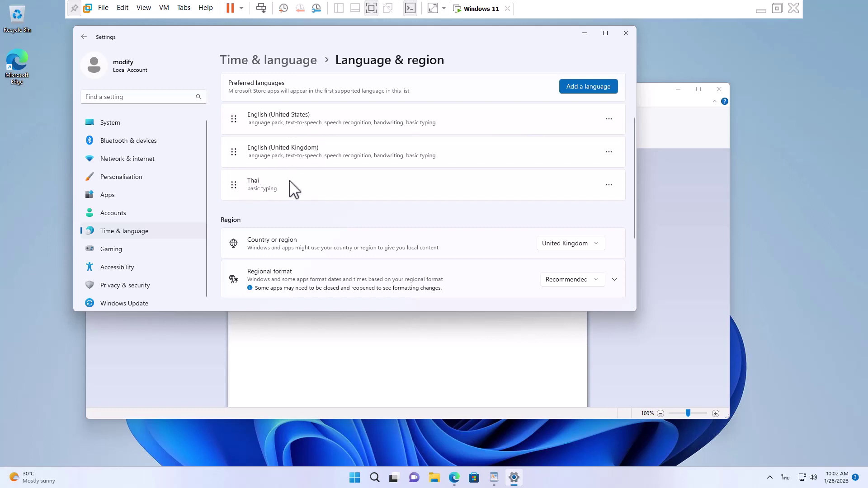
scroll(294, 189, "up", 2)
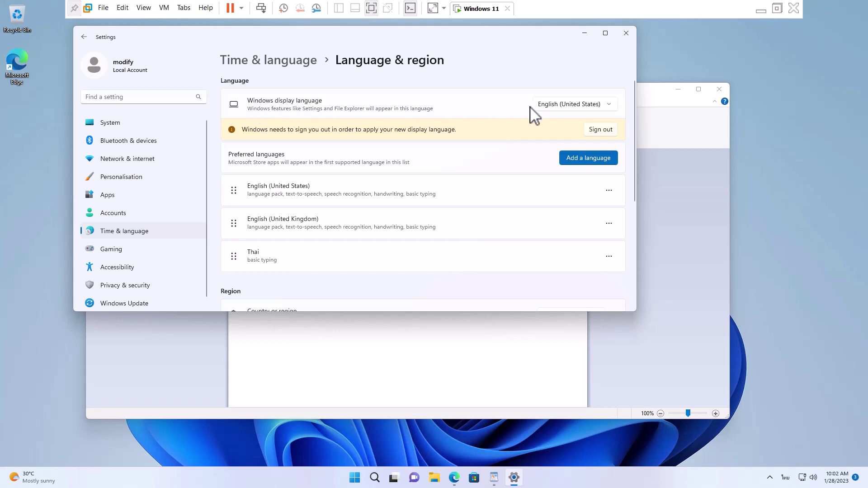
left_click(577, 107)
left_click(578, 107)
left_click(602, 131)
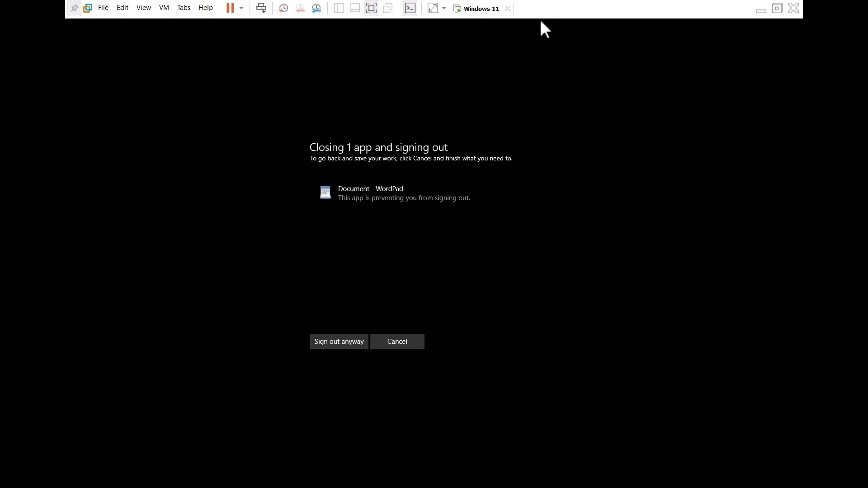
left_click(326, 346)
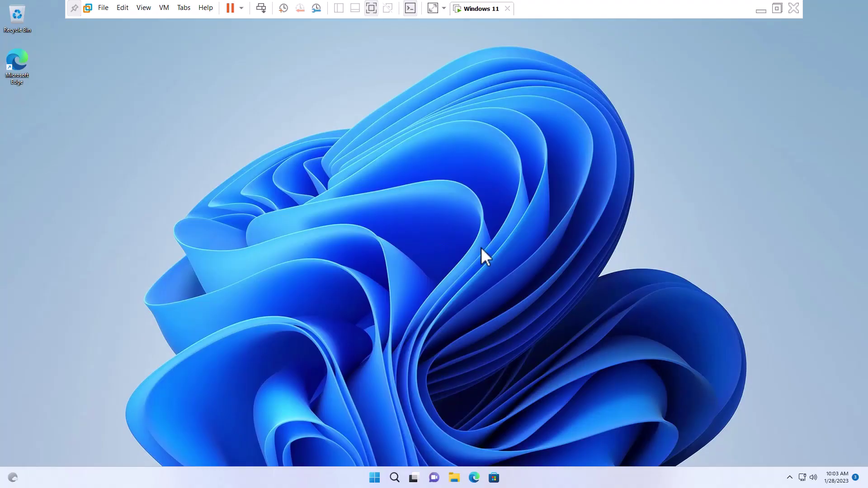
Step: Reopen the Language & region page in Windows Settings
right_click(374, 476)
left_click(368, 385)
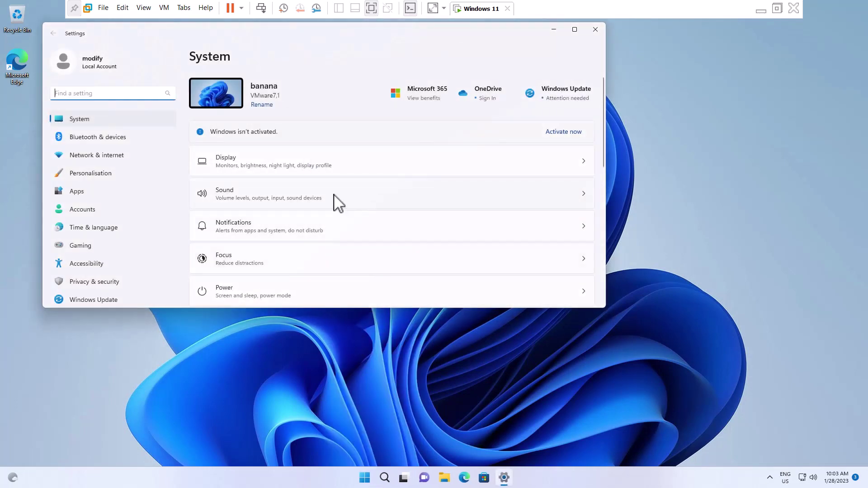
left_click(96, 228)
left_click(322, 167)
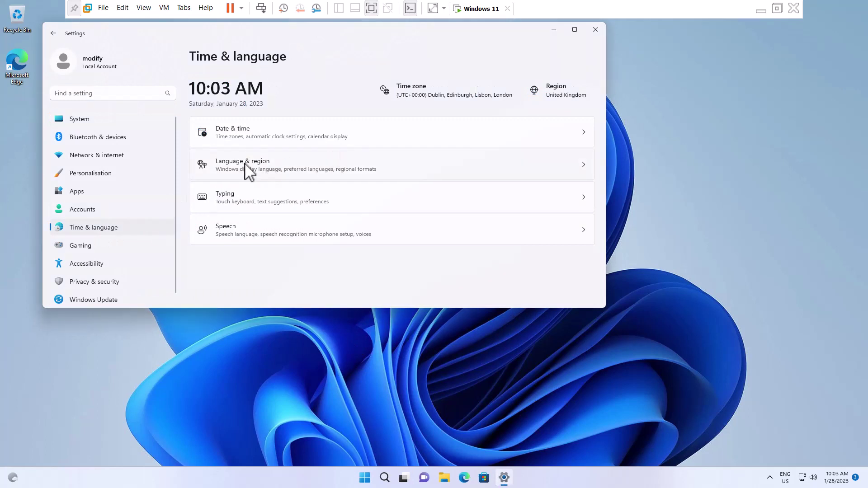
left_click(413, 84)
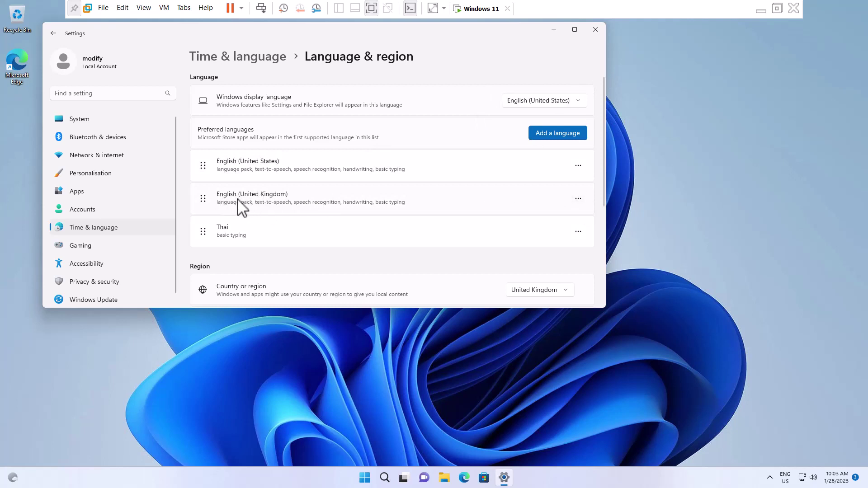
Step: Remove English (United Kingdom) from the preferred languages and confirm the removal
left_click(579, 199)
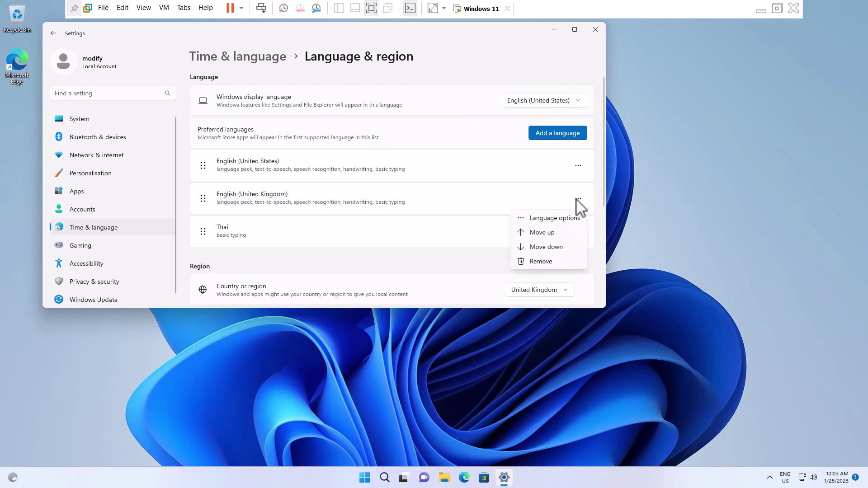
left_click(535, 262)
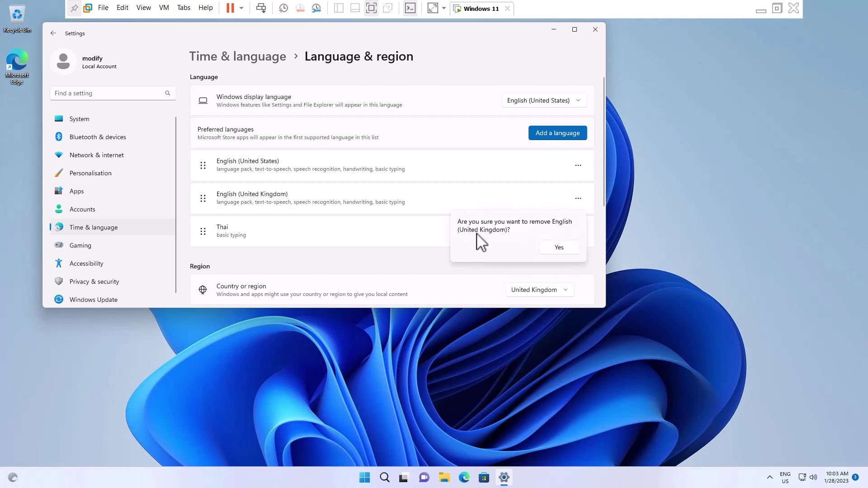
left_click(560, 248)
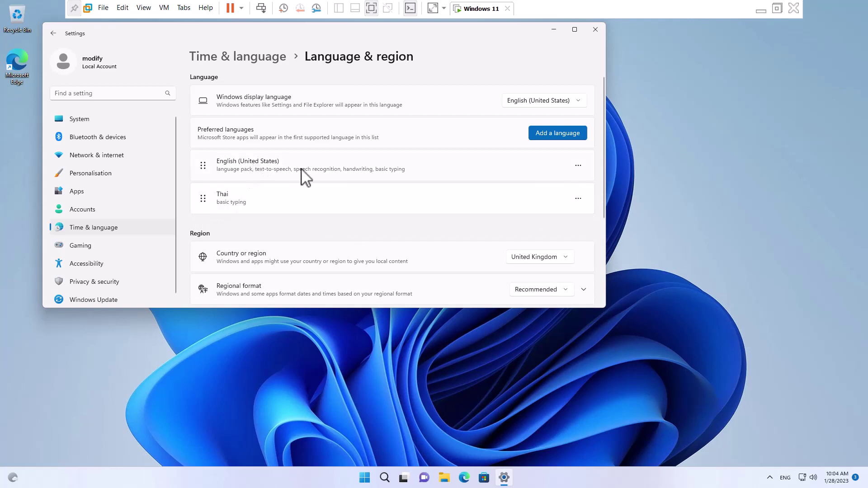
Step: Check the available keyboard layouts, and examine Thai's language options and installed keyboards before returning to Language & region
left_click(787, 481)
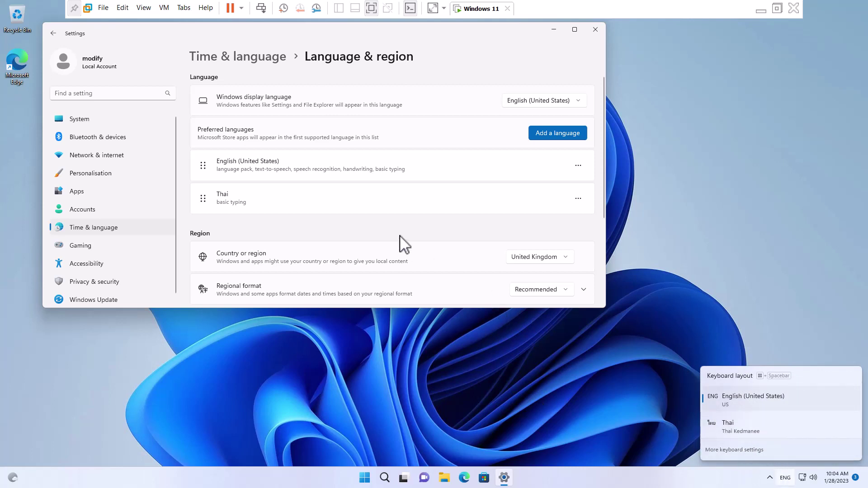
left_click(578, 202)
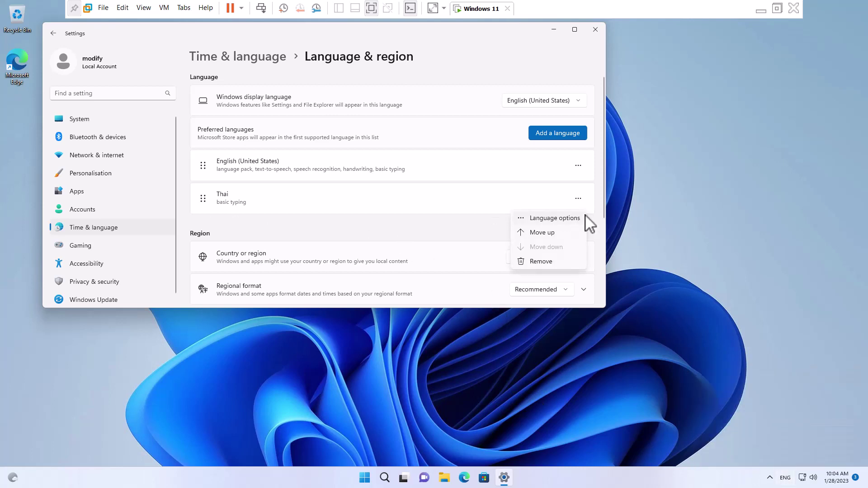
left_click(545, 218)
scroll(407, 253, "down", 2)
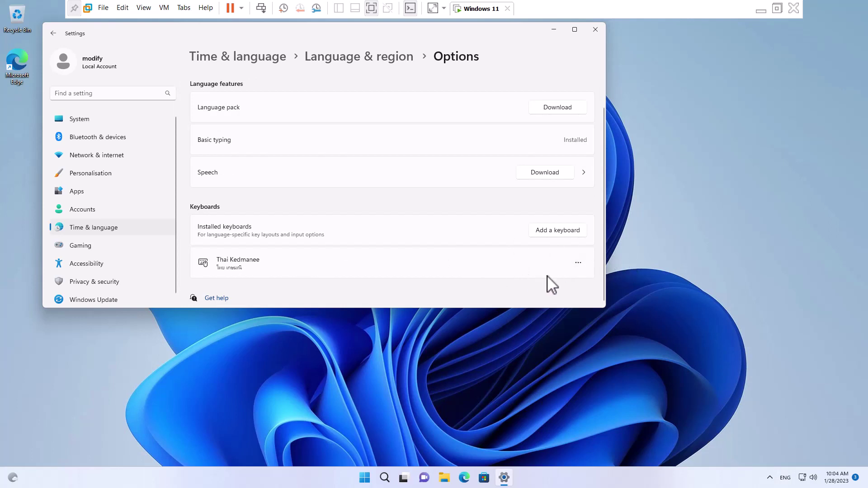
scroll(552, 289, "up", 2)
left_click(328, 58)
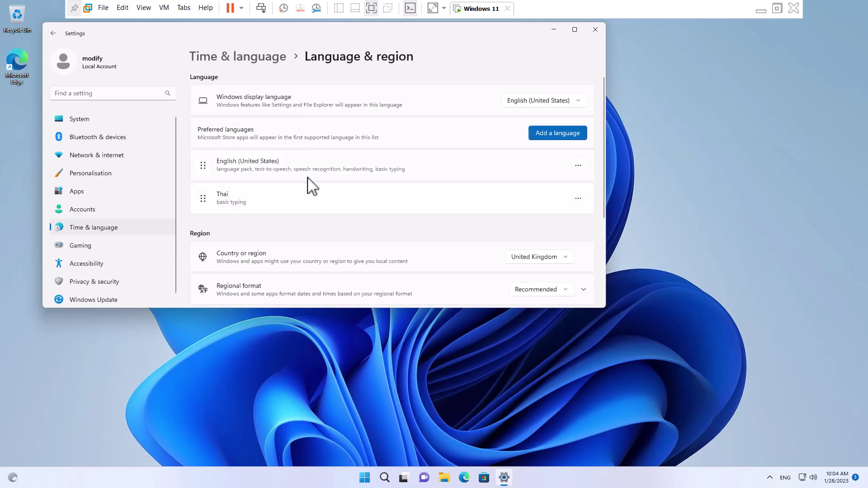
Step: Examine the language features and installed keyboard of English (United States), and compare them with the available keyboard layouts
left_click(578, 166)
left_click(481, 165)
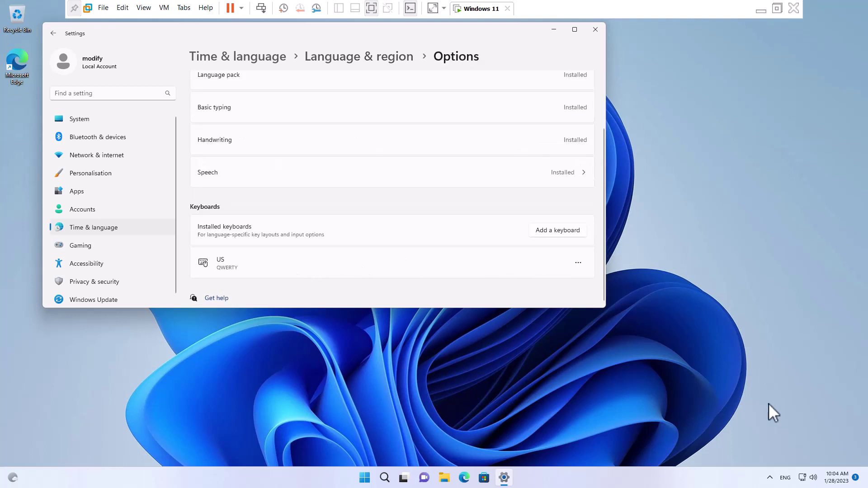
left_click(785, 478)
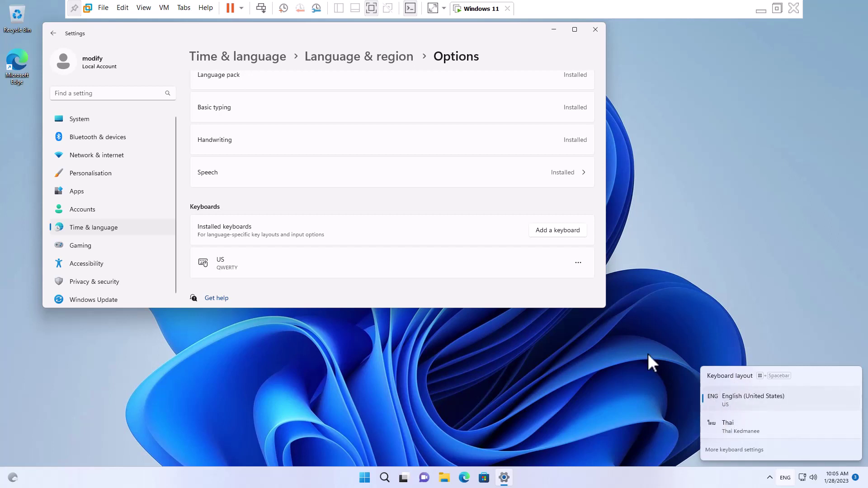
scroll(407, 248, "up", 2)
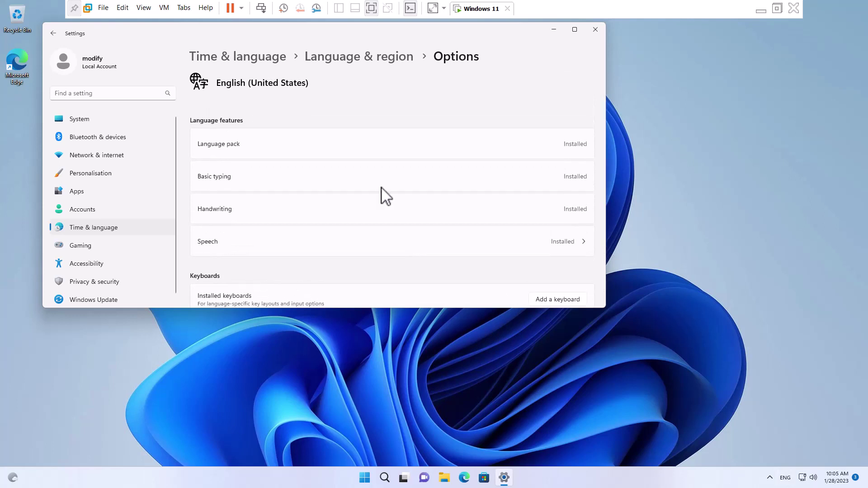
Step: Examine the hot key assigned to switching between input languages in the advanced keyboard settings, and close the dialogs with it kept
key("alt+Left")
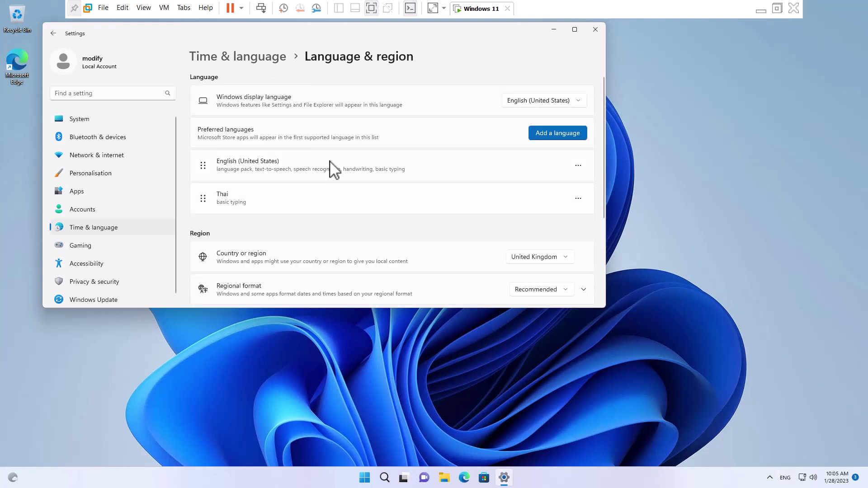
left_click(260, 68)
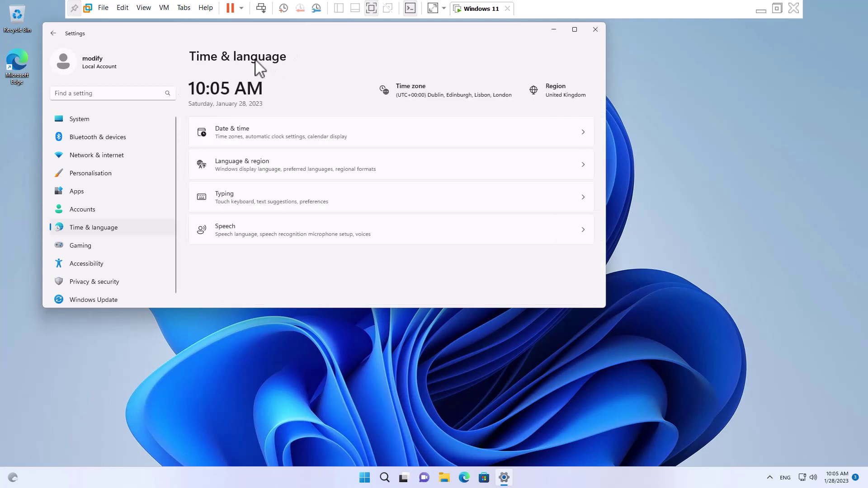
left_click(232, 207)
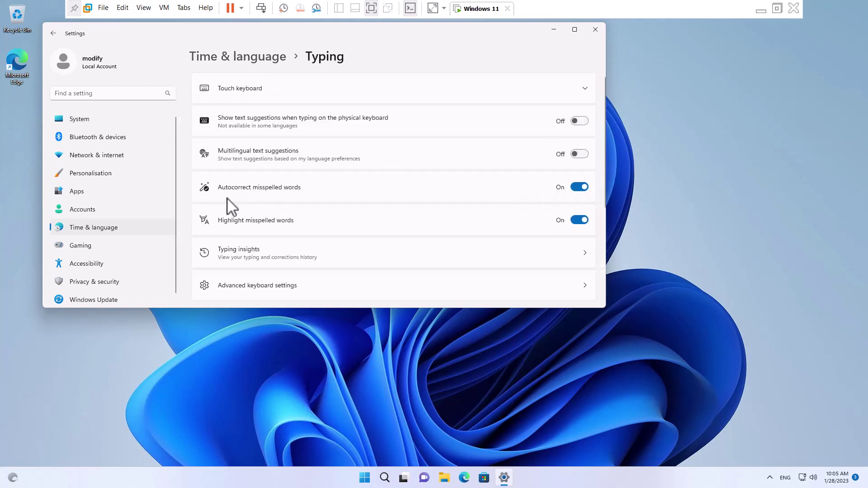
scroll(245, 213, "down", 3)
left_click(255, 218)
left_click(218, 245)
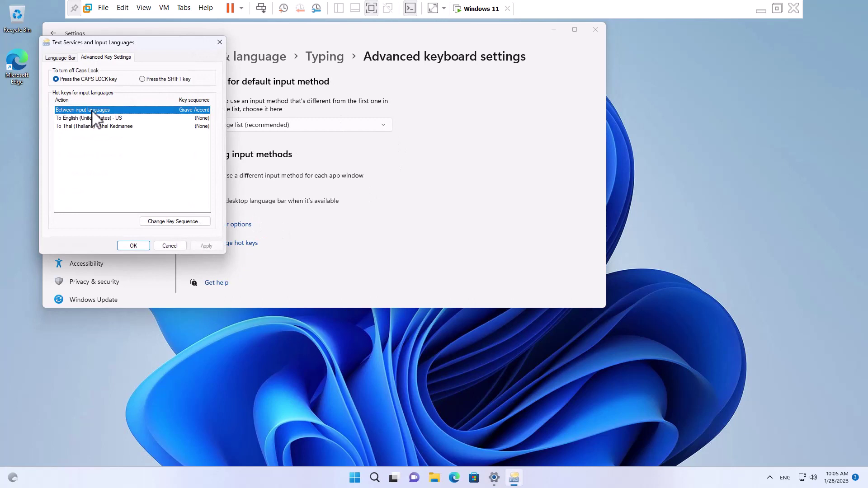
left_click(179, 221)
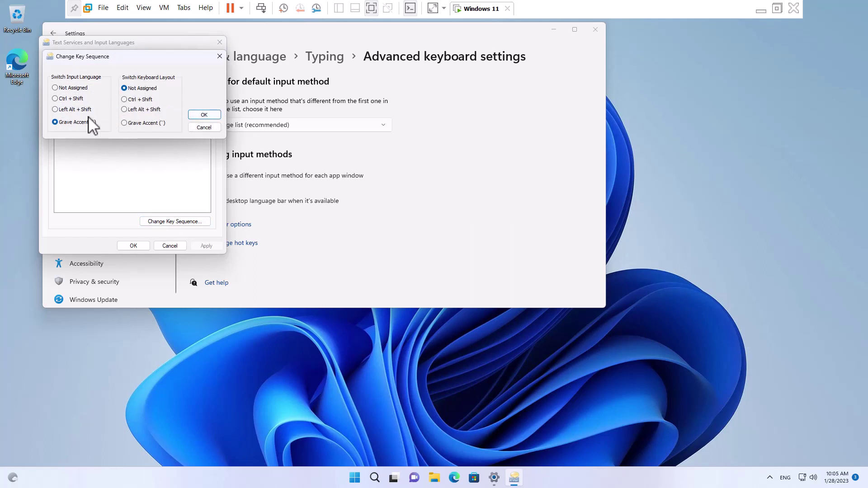
left_click(203, 117)
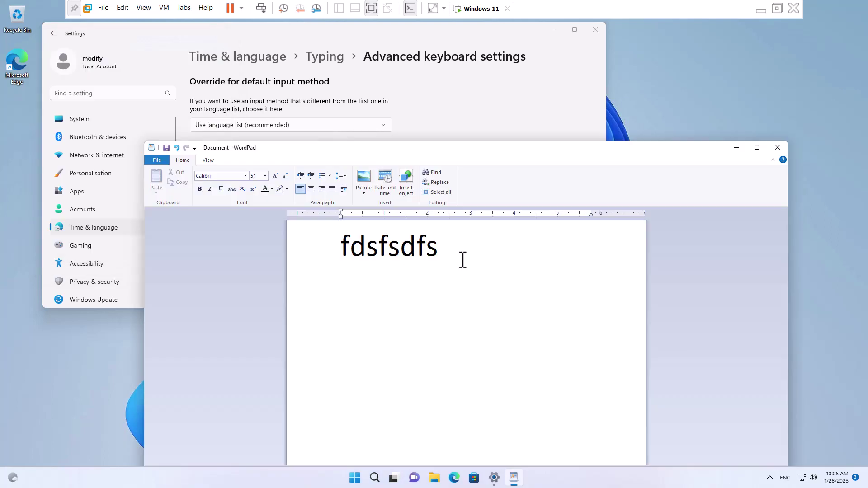
Step: Test language switching in WordPad by entering sample text alternately in English and Thai, ending with a run of Thai characters
type("fdsfดกหดกห")
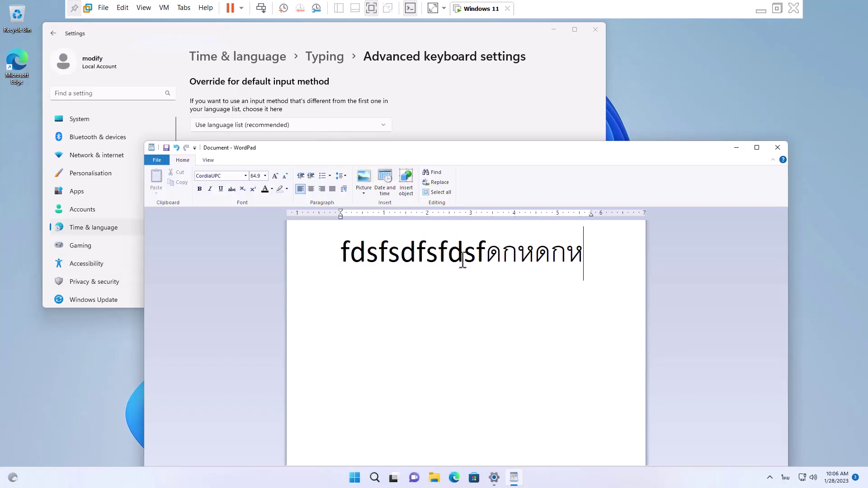
key("alt+shift")
type("fdsfsfsfd")
key("alt+shift")
type("ดกหดกหดกหดกหด")
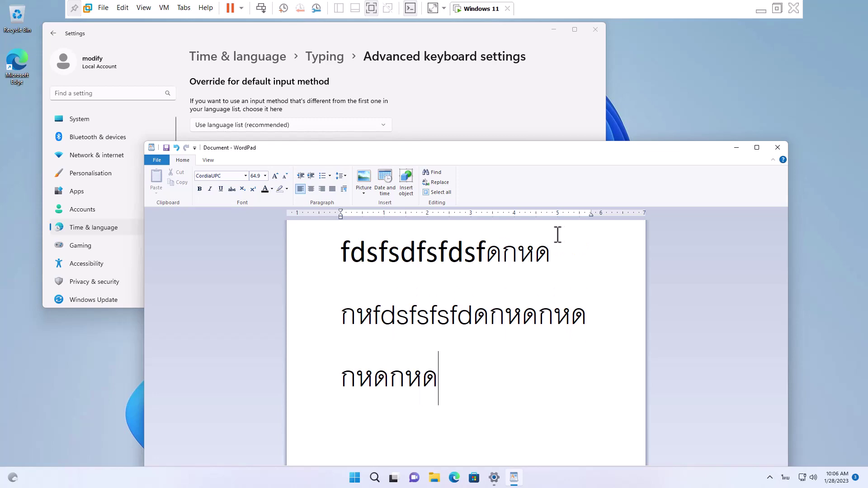
Step: Open the On-Screen Keyboard and place it over the WordPad document
key("super+s")
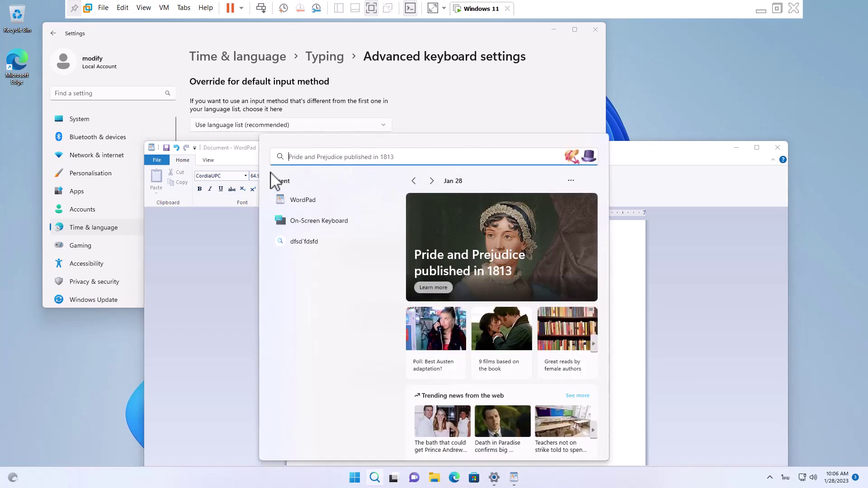
left_click(320, 220)
left_click_drag(288, 296, 291, 179)
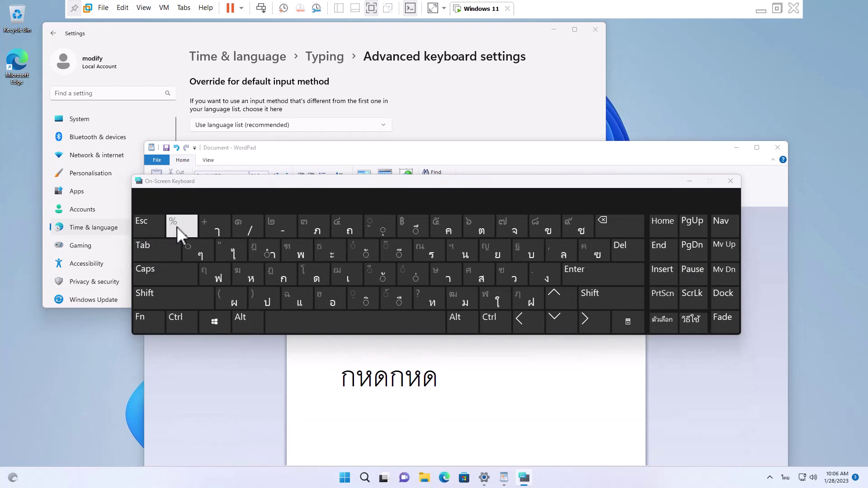
Step: Toggle the input language repeatedly between Thai and English, comparing the grave accent key on the On-Screen Keyboard, and finish on English
key("alt+shift")
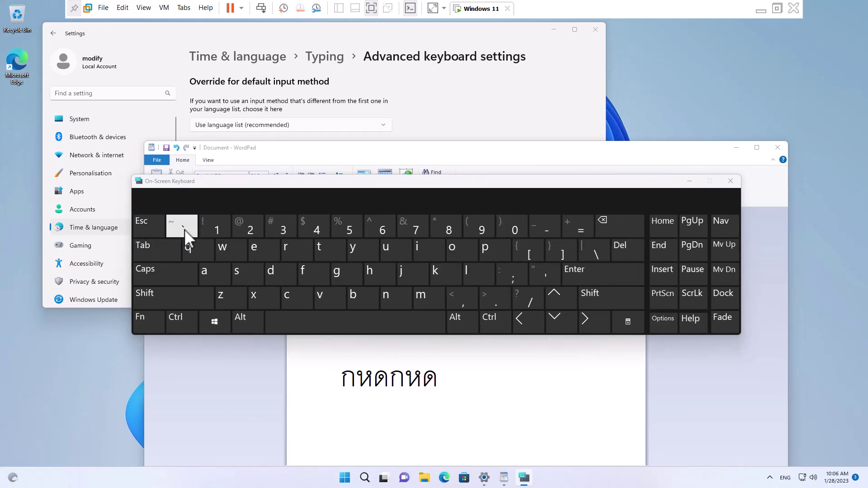
key("alt+shift")
key("alt+shift")
key("alt+shift")
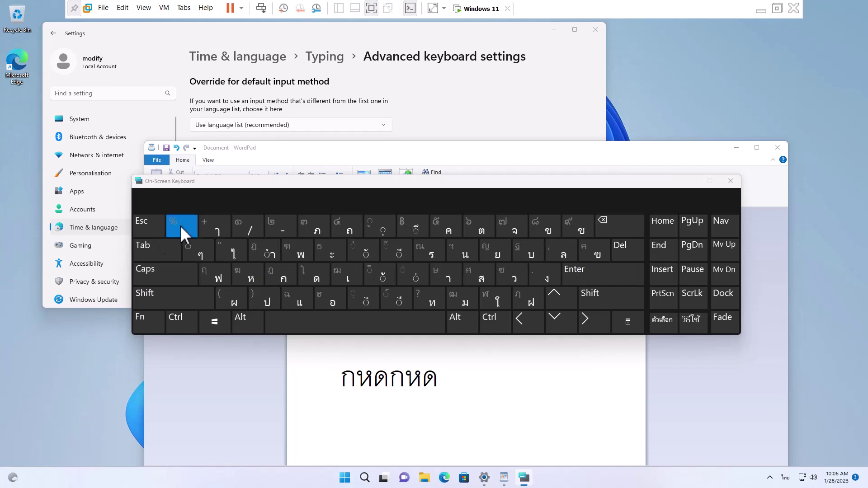
key("alt+shift")
key("alt+shift")
left_click(180, 226)
Step: Return to the Language & region page in Settings and review the preferred languages and region settings alongside the On-Screen Keyboard
left_click(514, 103)
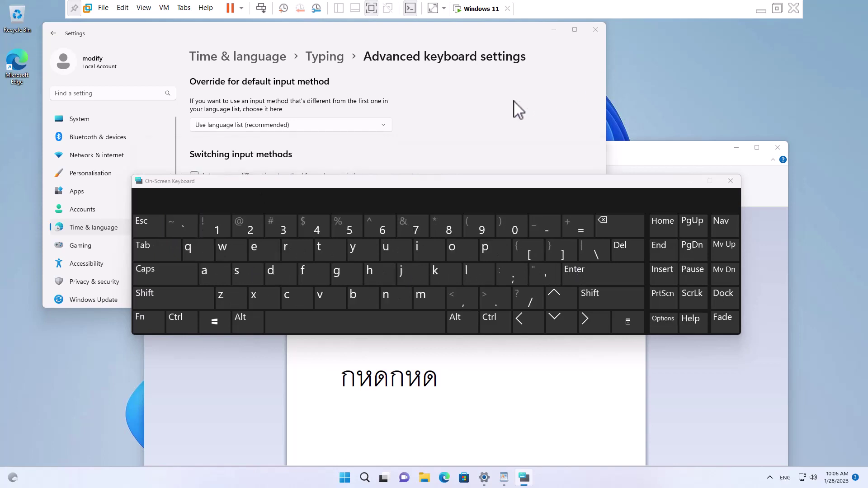
left_click(242, 58)
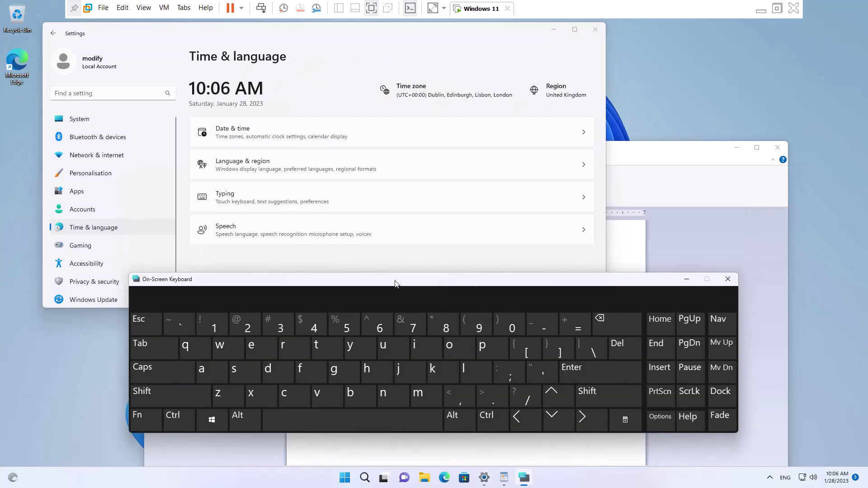
left_click(271, 174)
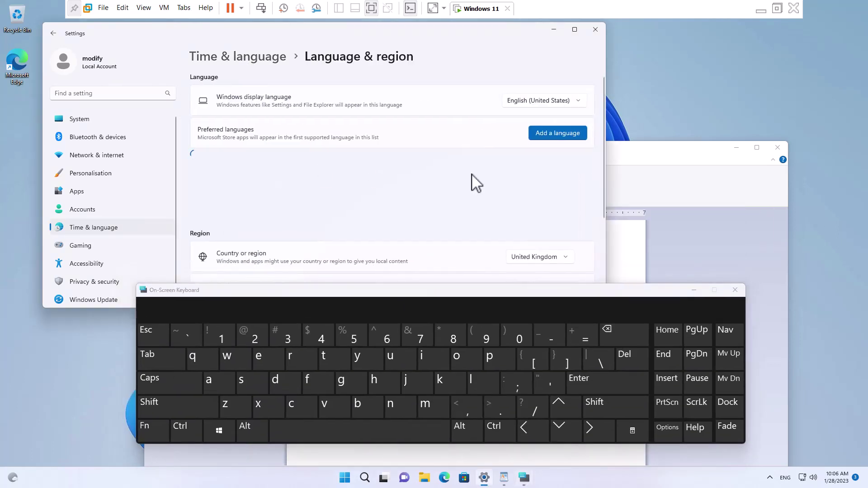
scroll(529, 215, "down", 3)
scroll(520, 194, "down", 1)
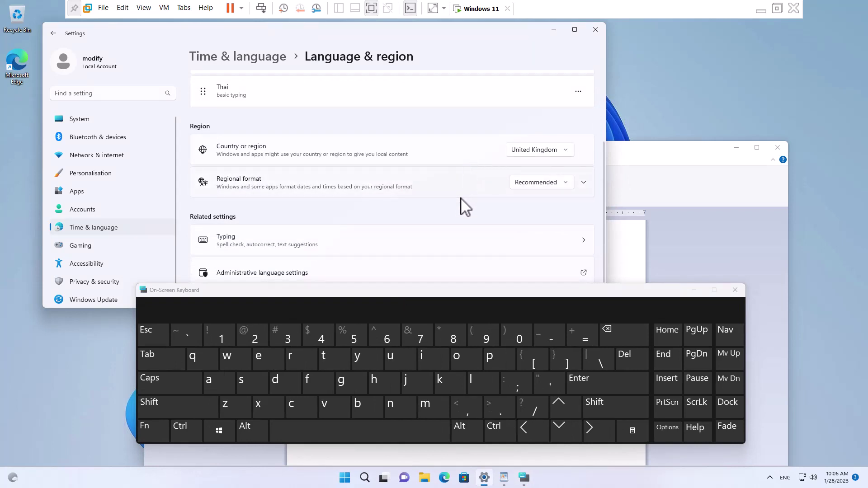
scroll(468, 213, "up", 1)
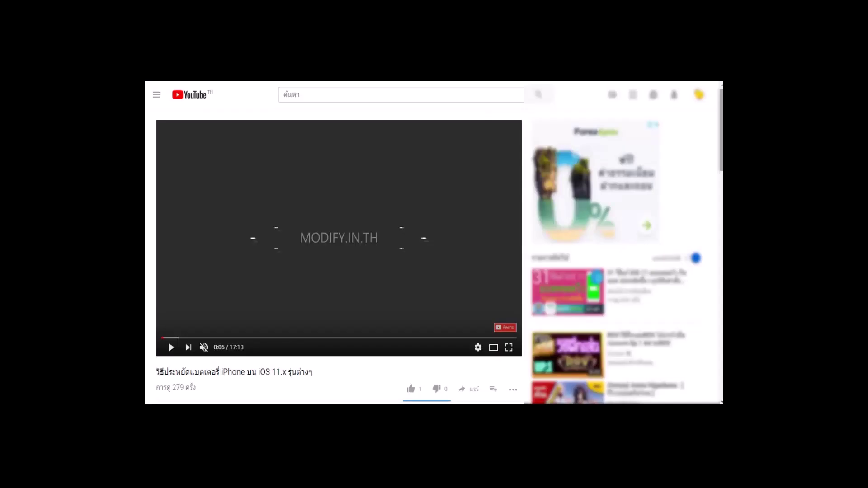
scroll(482, 299, "down", 3)
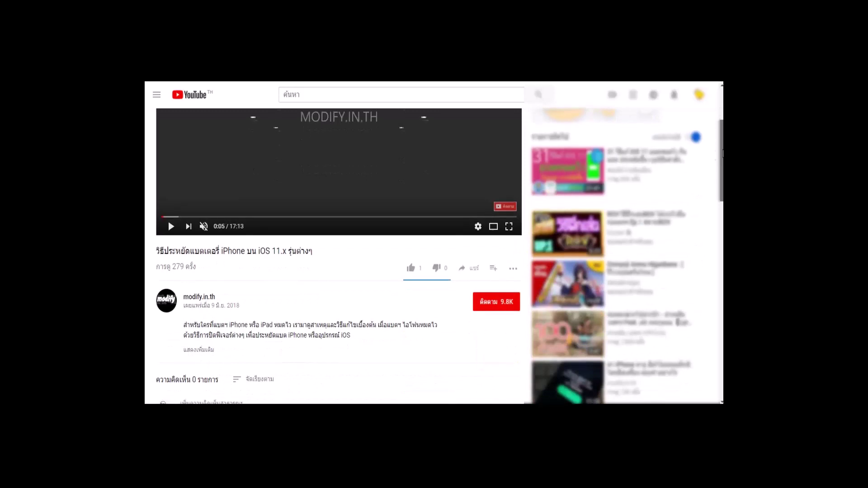
left_click(485, 302)
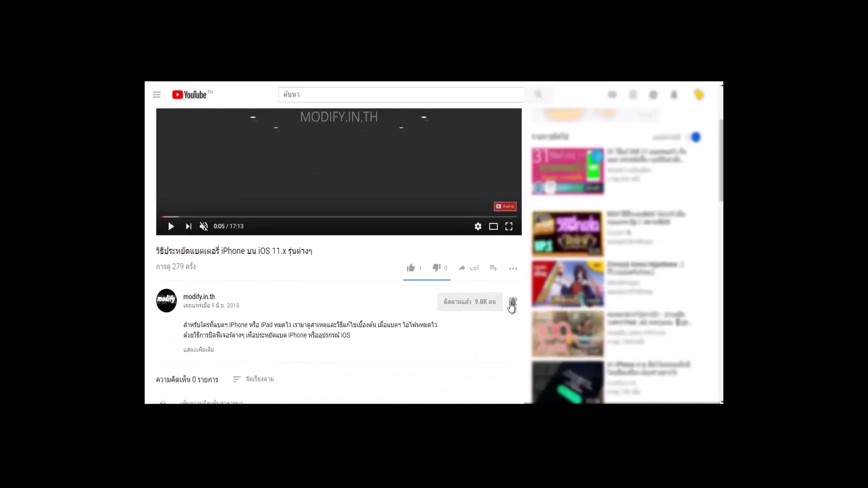